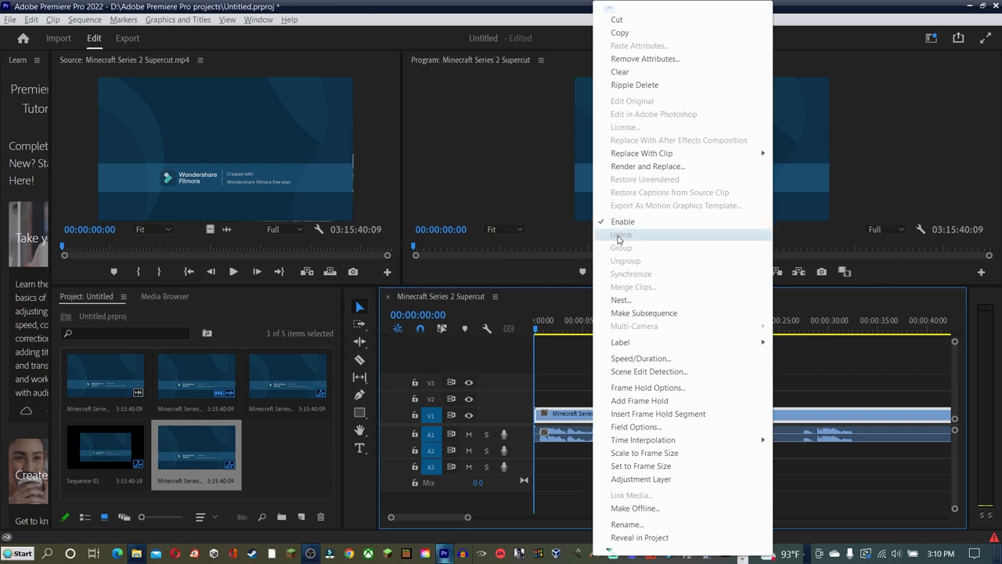
Step: Open the Essential Sound browser and look through the available Adobe Stock music tracks
left_click(557, 408)
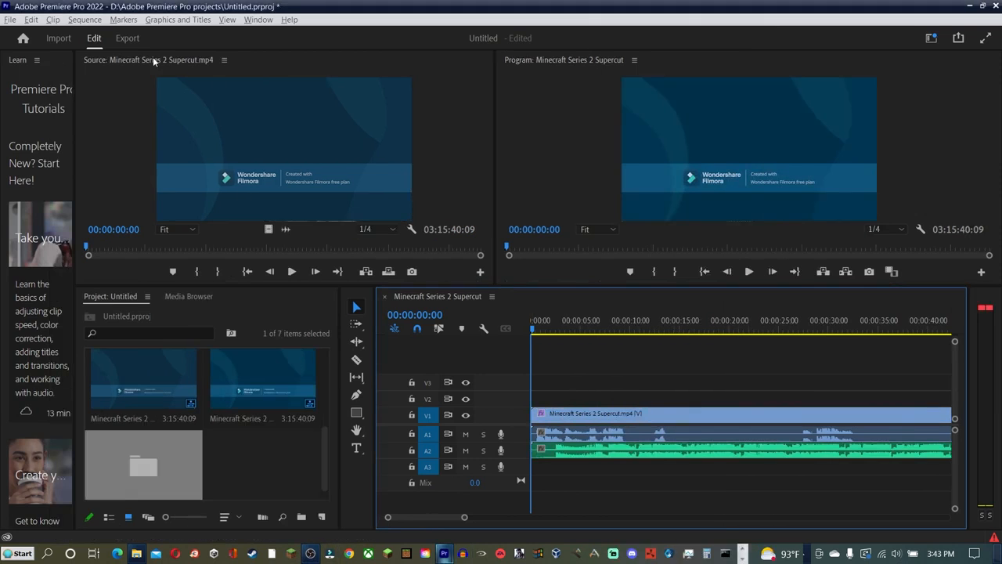
left_click(259, 20)
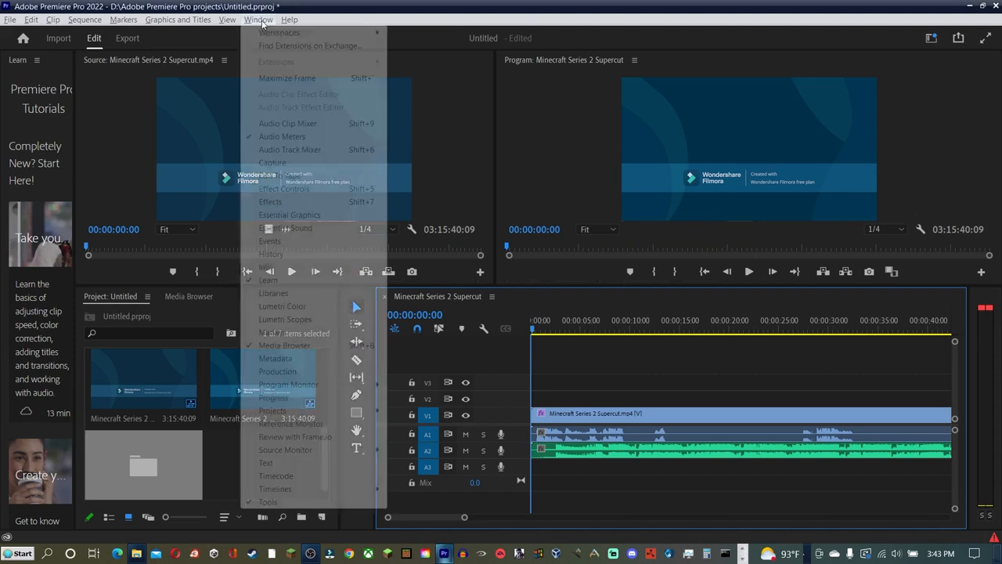
left_click(294, 228)
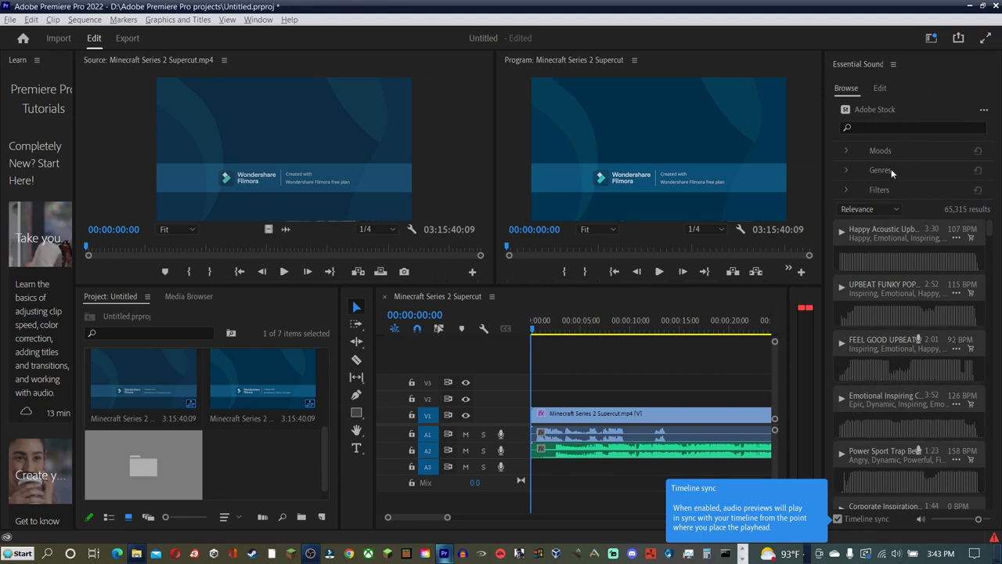
scroll(879, 293, "down", 3)
scroll(909, 324, "up", 3)
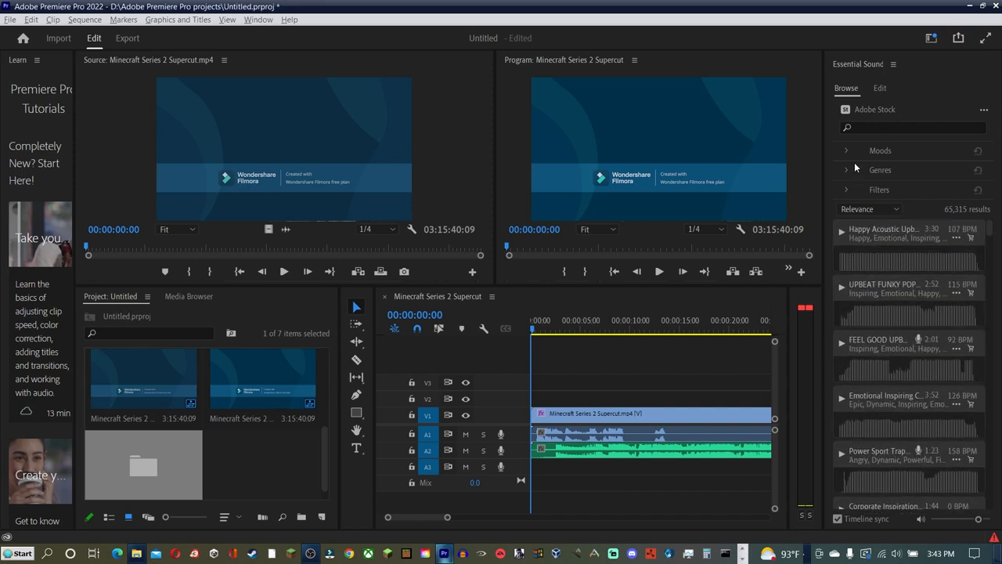
Step: Close the Essential Sound browser and narrow the source monitor to give the program monitor and timeline more width
left_click(894, 63)
left_click(819, 66)
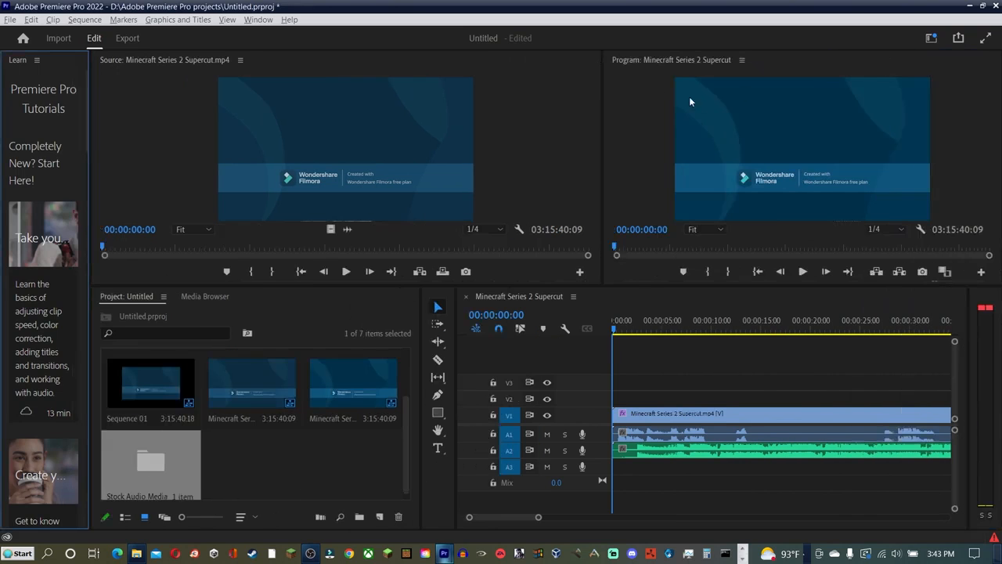
left_click_drag(601, 91, 520, 114)
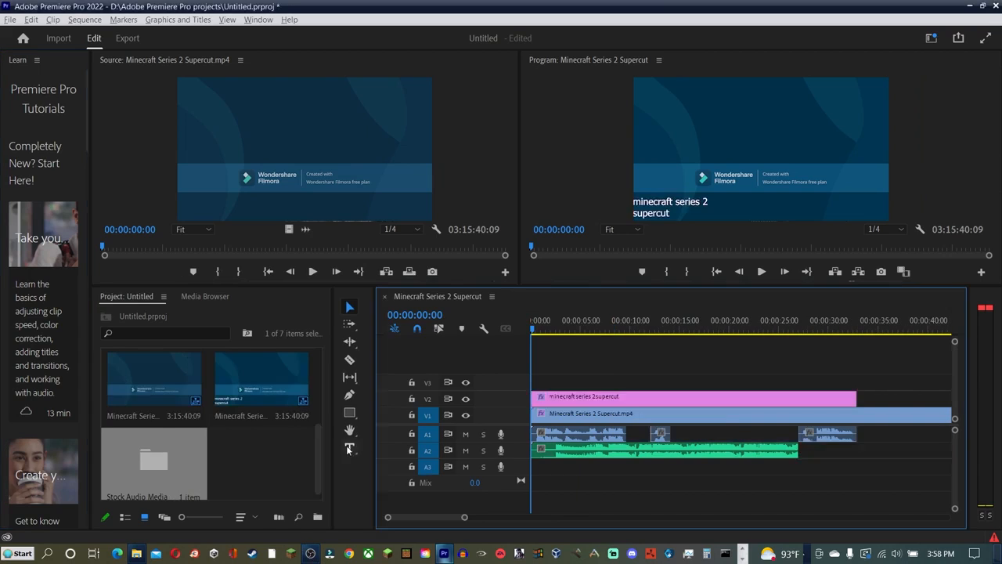
Step: Add the text "NT_G" near the upper-left corner of the video frame with the Type tool
left_click(353, 449)
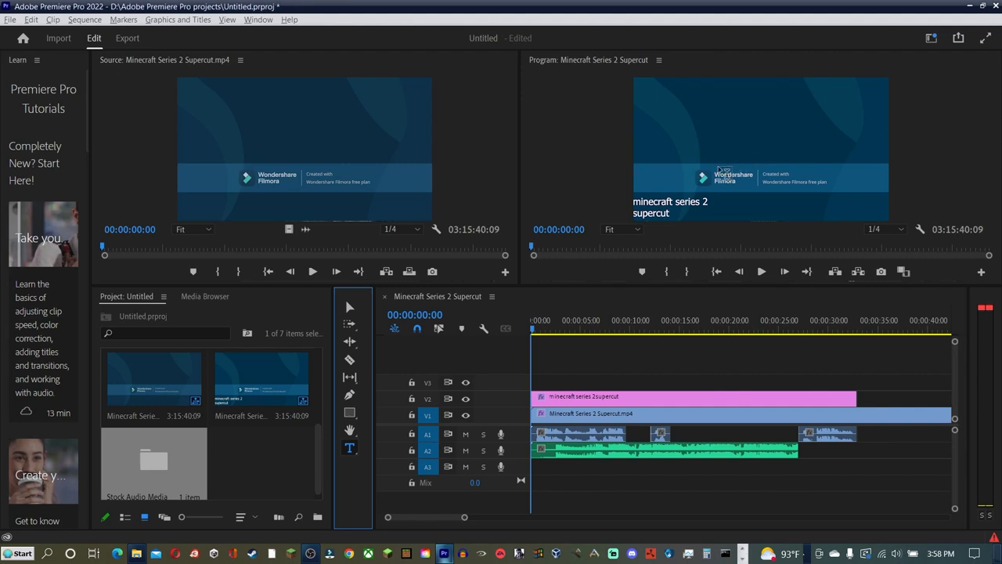
left_click(647, 86)
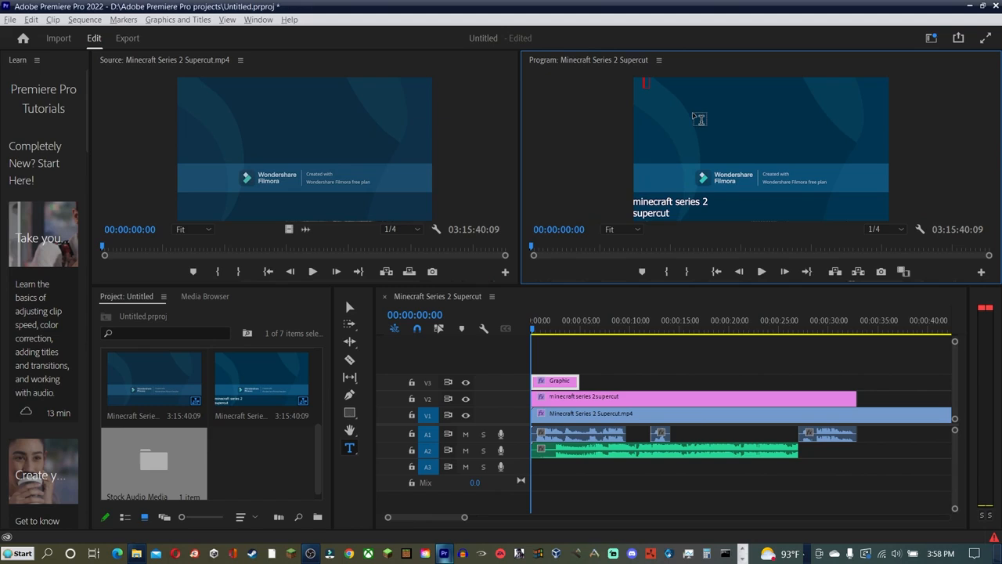
type("TICK")
key("BackSpace")
key("BackSpace")
type("NT_G")
right_click(694, 116)
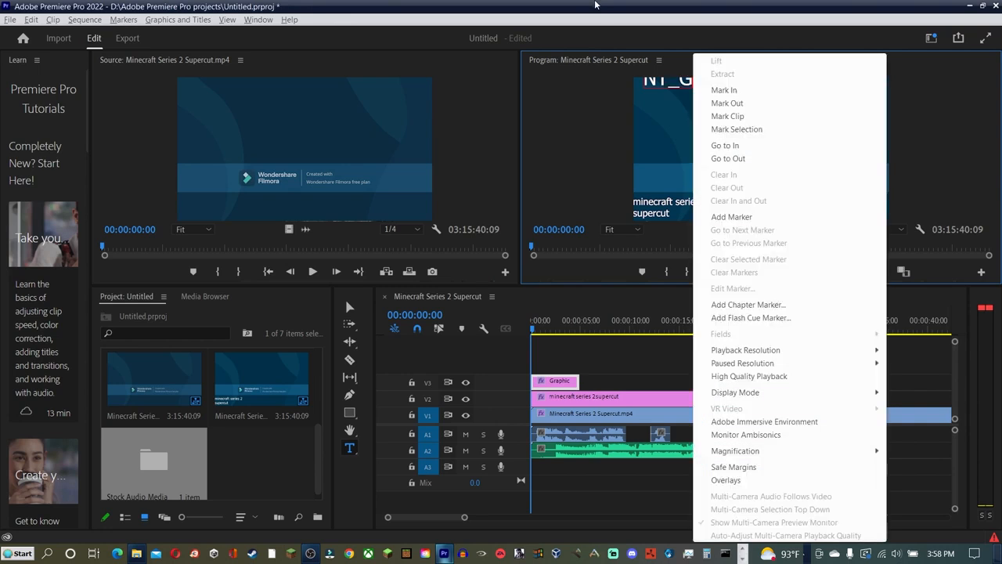
left_click(655, 86)
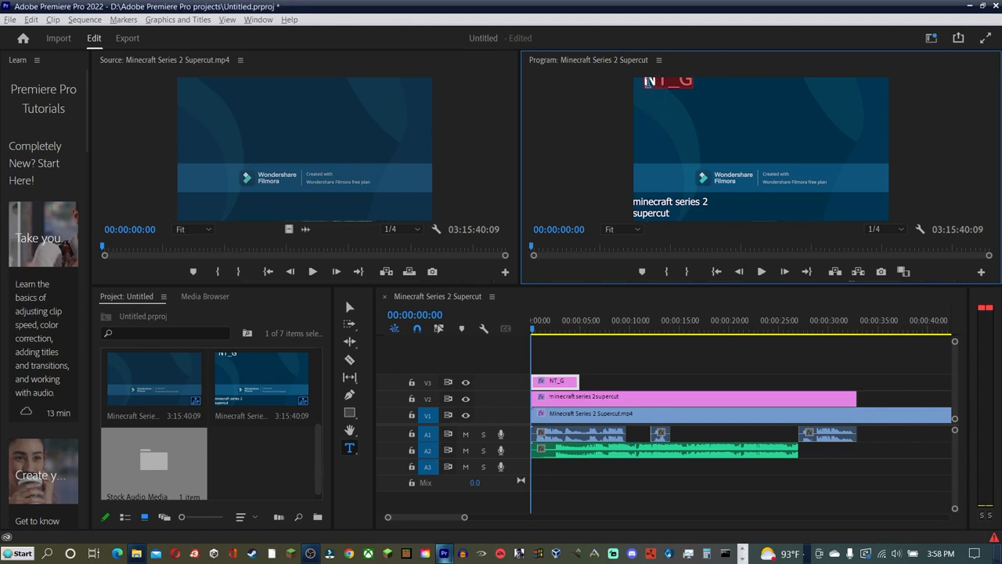
Step: Move the NT_G text to the right half of the frame and shift its V3 clip to start where the V2 title ends
left_click(350, 307)
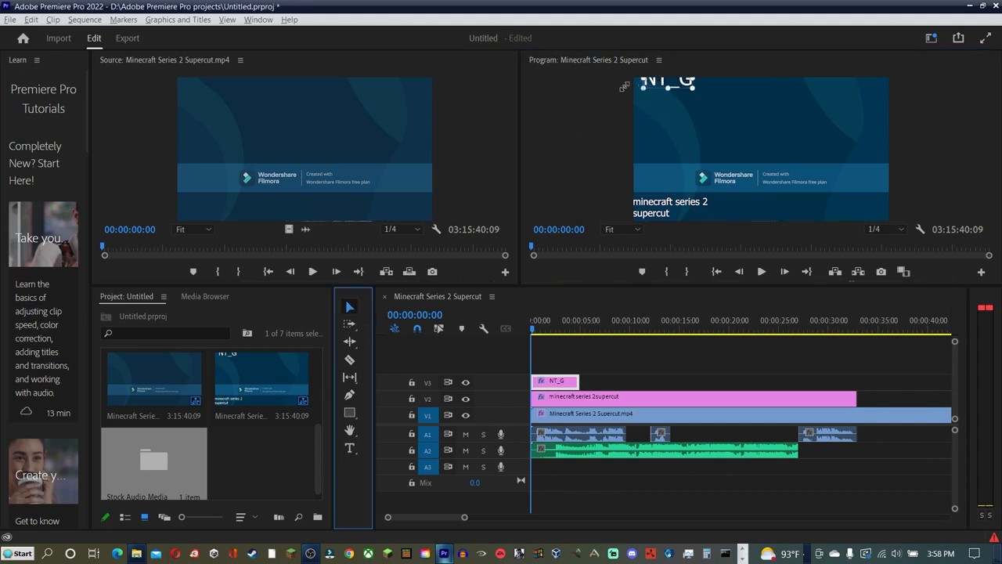
left_click_drag(675, 88, 796, 152)
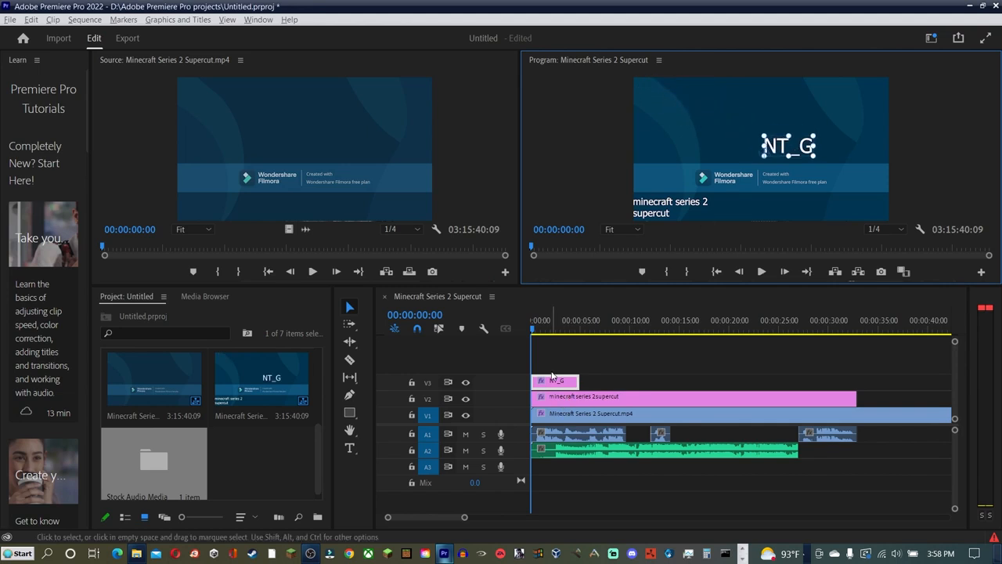
left_click_drag(553, 378, 886, 384)
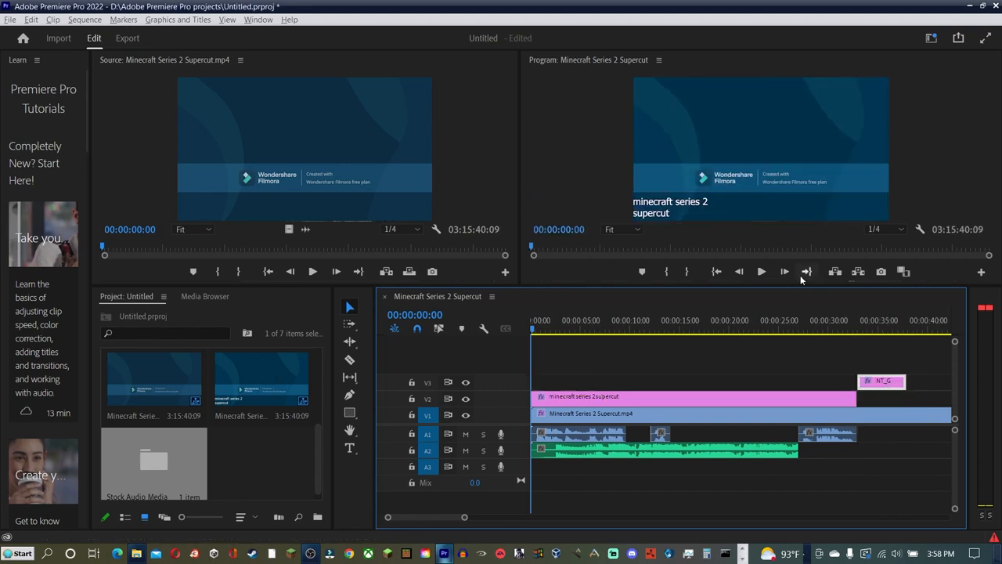
Step: Move the playhead over the NT_G clip and place its text in the lower-right corner of the frame
left_click(550, 329)
left_click_drag(553, 335, 874, 344)
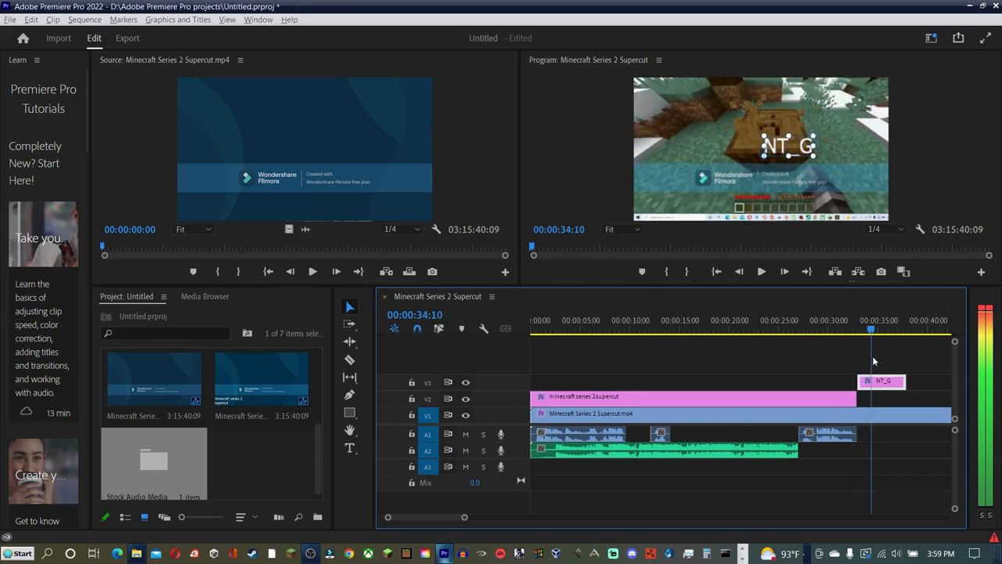
left_click_drag(808, 152, 877, 211)
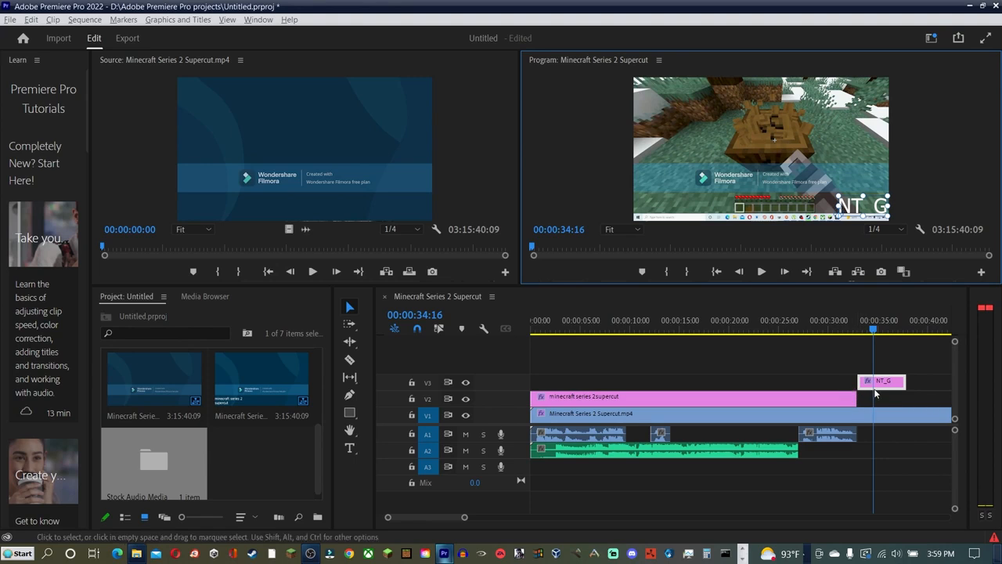
Step: Lengthen the NT_G clip on V3 and extend the "minecraft series 2 supercut" title on V2 to the next A1 audio clip
left_click_drag(884, 385, 925, 381)
left_click_drag(857, 398, 951, 410)
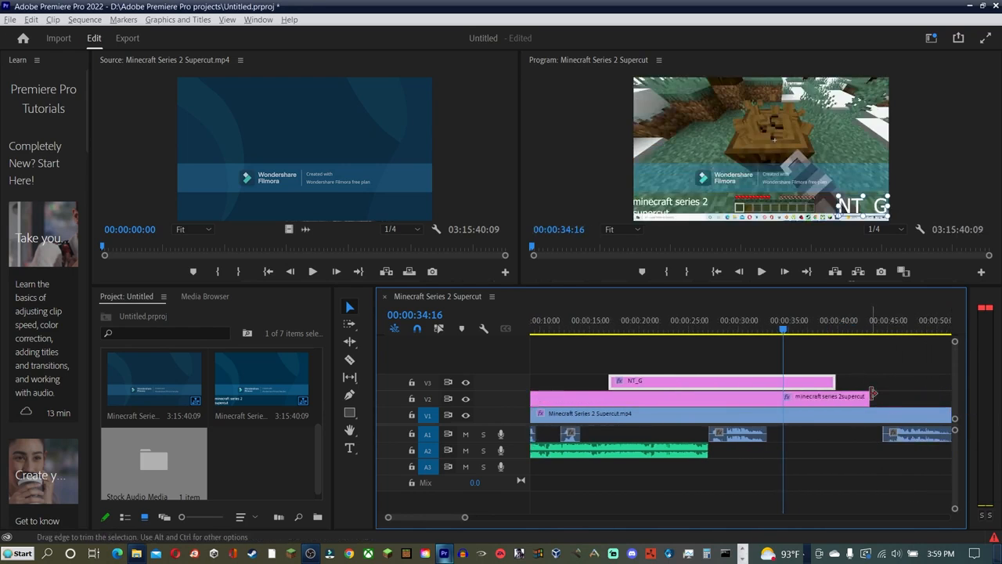
left_click_drag(871, 394, 882, 396)
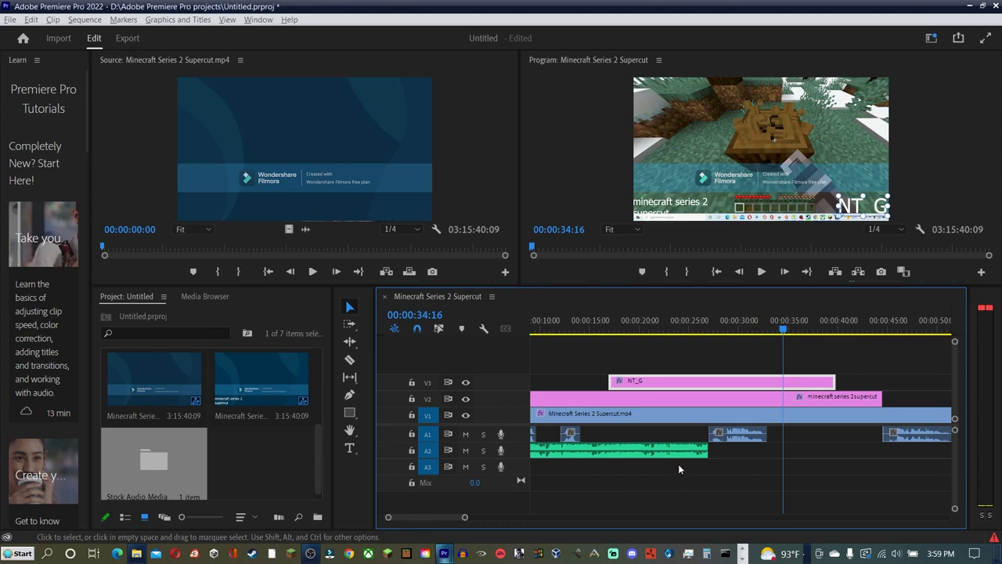
Step: Extend the green music clip on track A2 to about 1:23 on the timeline
left_click_drag(708, 451, 911, 458)
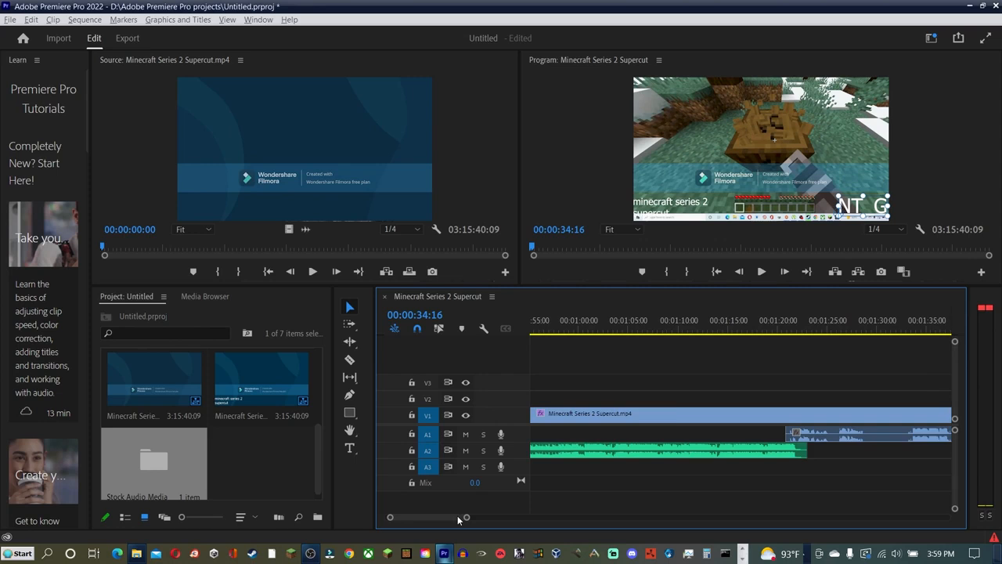
left_click_drag(458, 517, 427, 519)
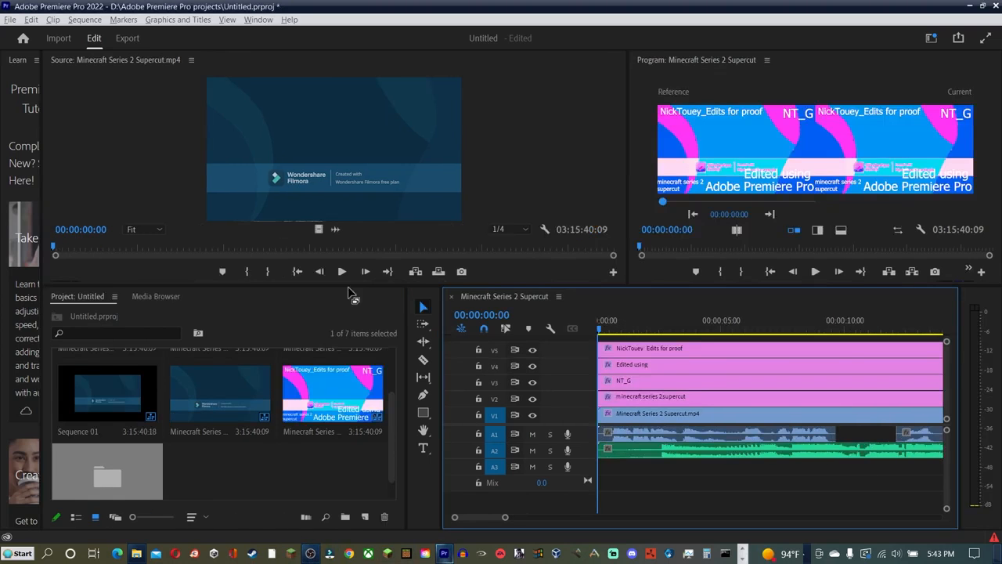
Step: Open the Essential Sound editing options and tag the first audio clip on track A1 as Dialogue
left_click(258, 19)
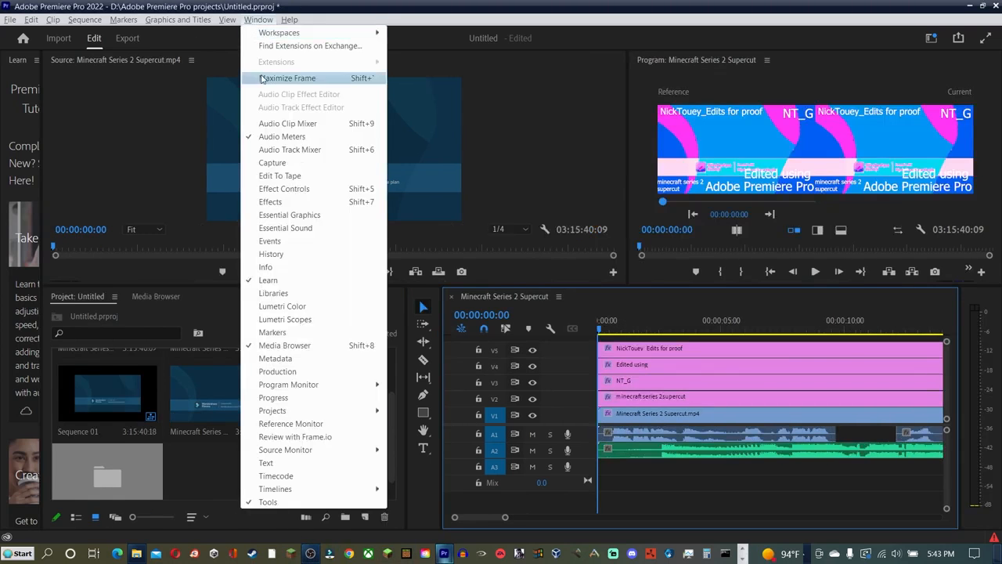
left_click(296, 230)
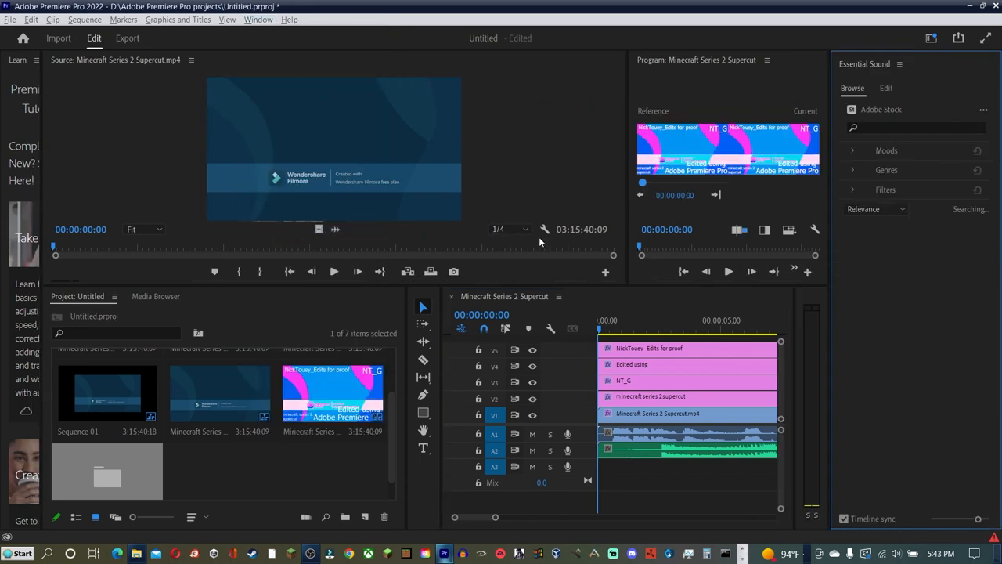
left_click(890, 88)
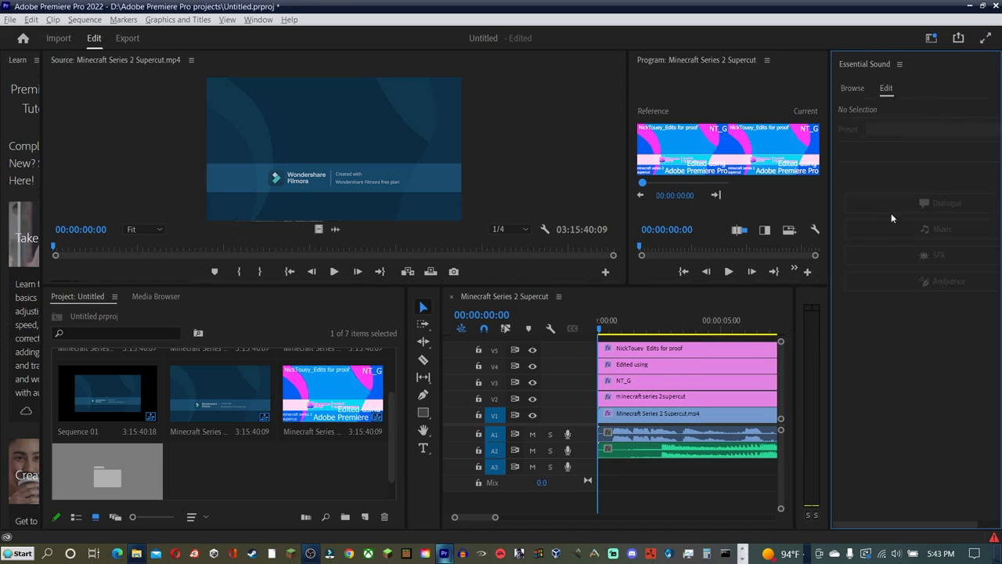
left_click(686, 416)
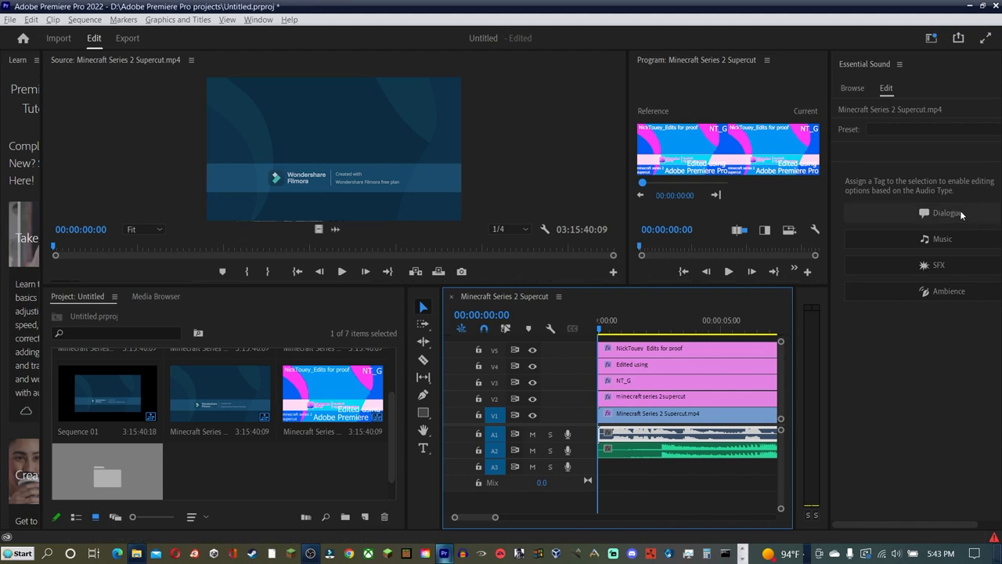
left_click(961, 215)
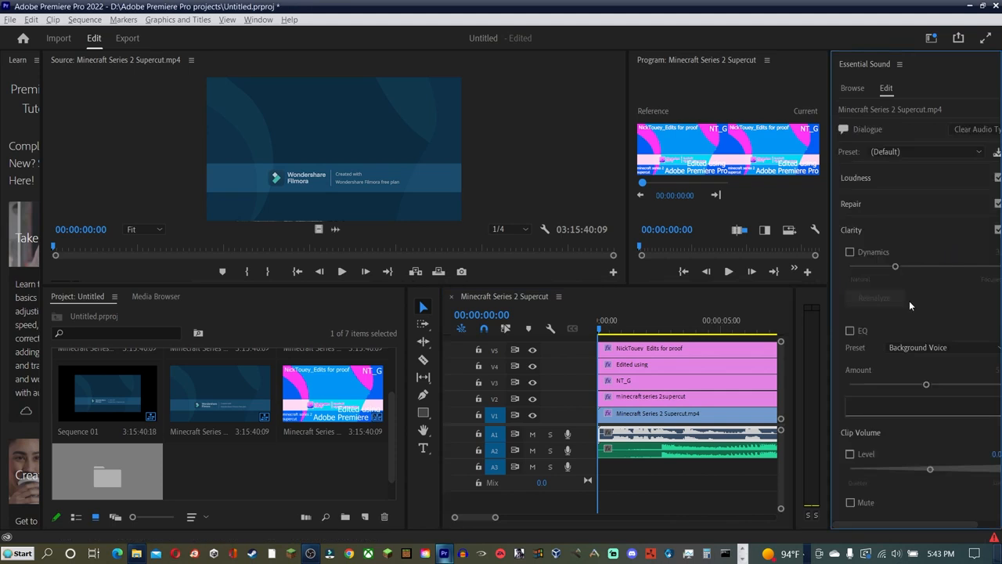
Step: Look through the clip's dialogue settings and set the dialogue preset to (Default)
scroll(909, 301, "down", 5)
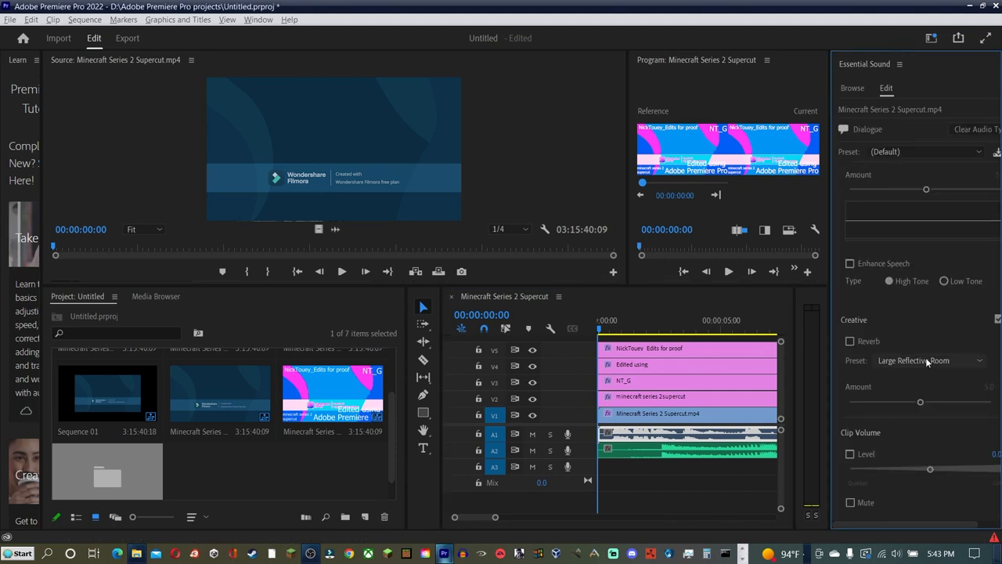
scroll(925, 356, "up", 4)
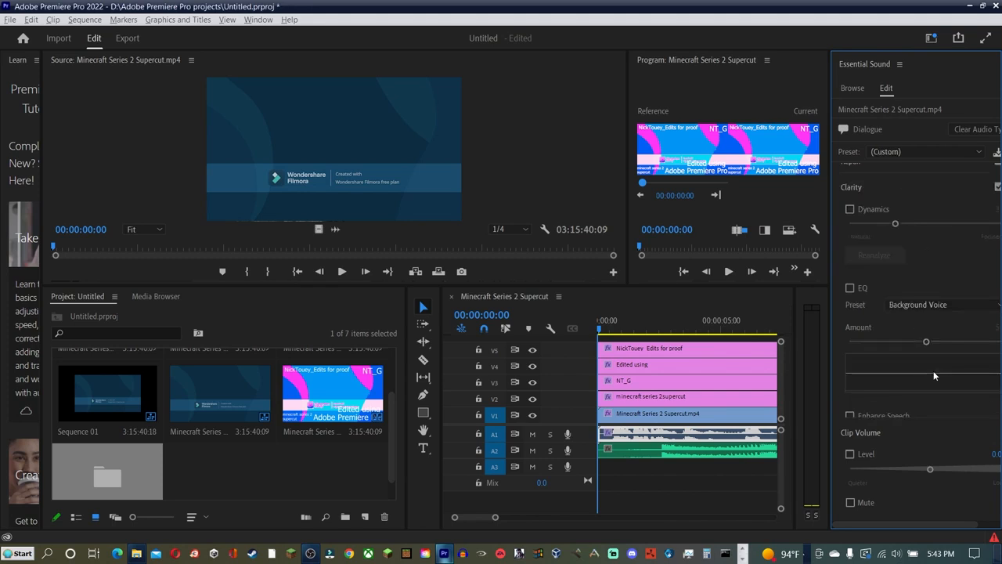
scroll(906, 362, "up", 1)
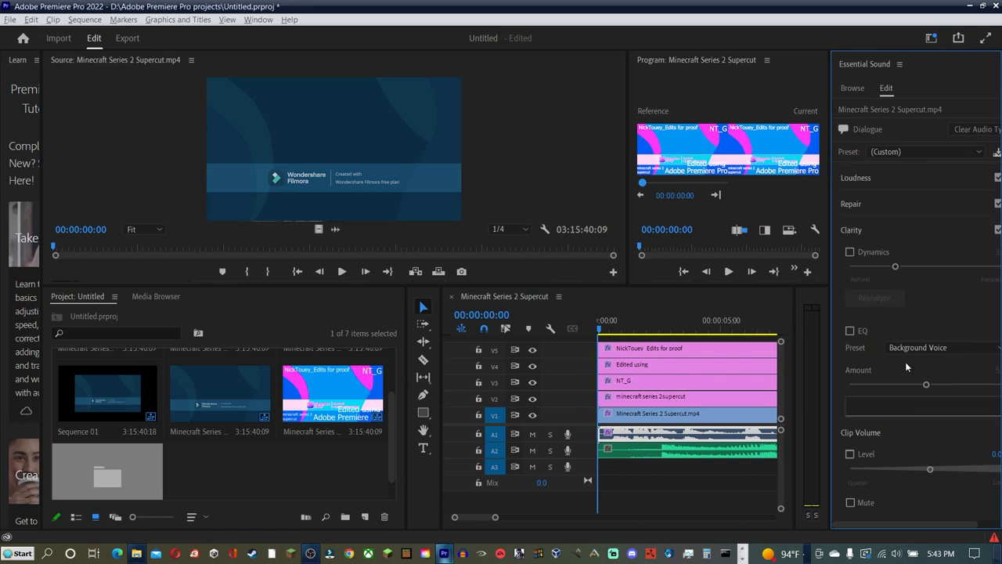
left_click(901, 153)
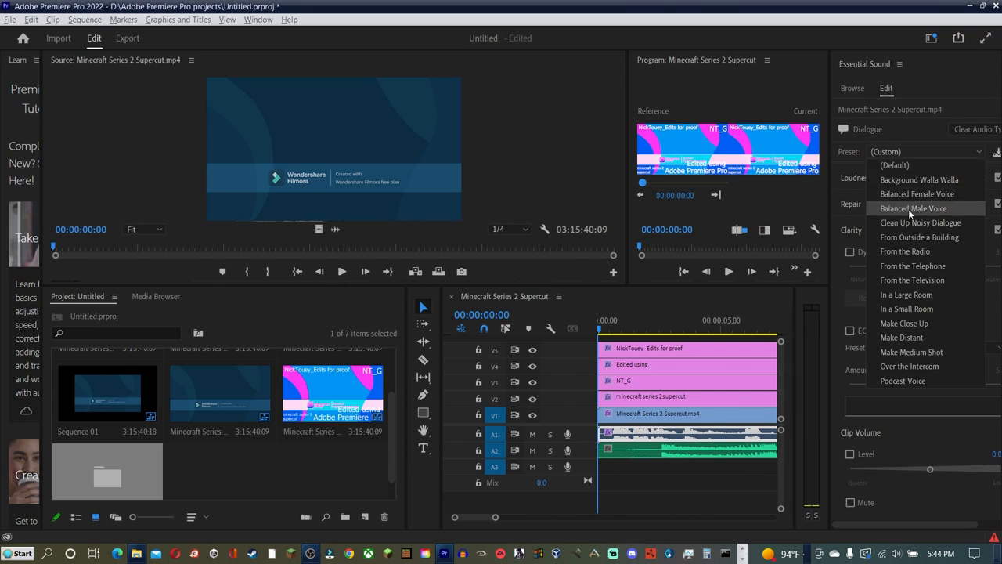
left_click(932, 164)
left_click(920, 151)
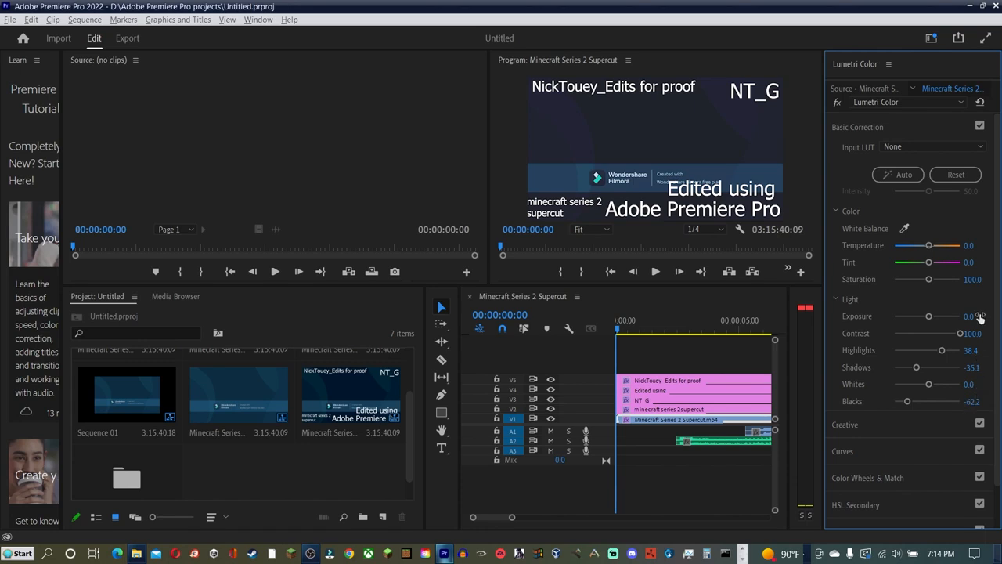
Step: Collapse Basic Correction in Lumetri Color and examine the Creative look and adjustment settings
left_click(876, 127)
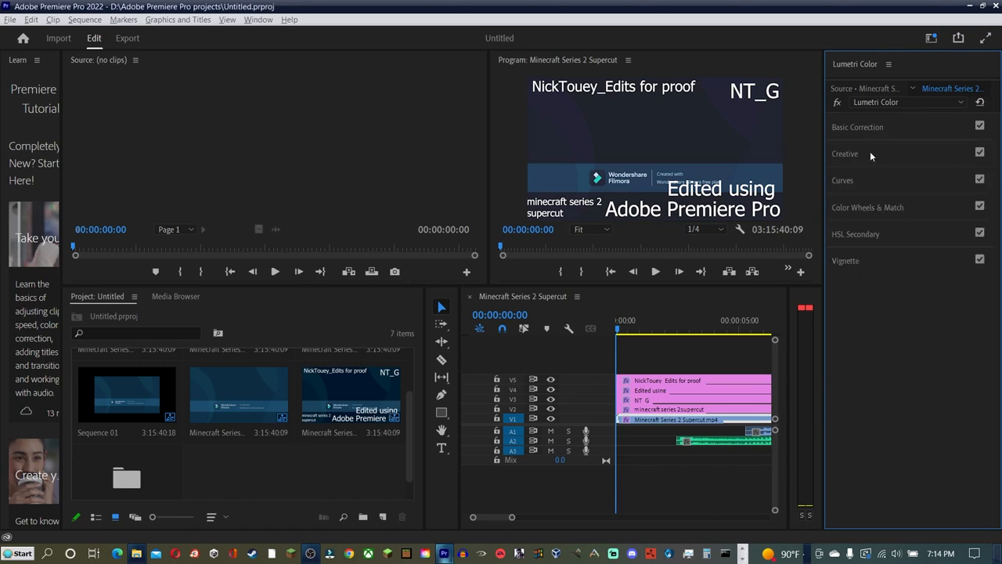
left_click(869, 155)
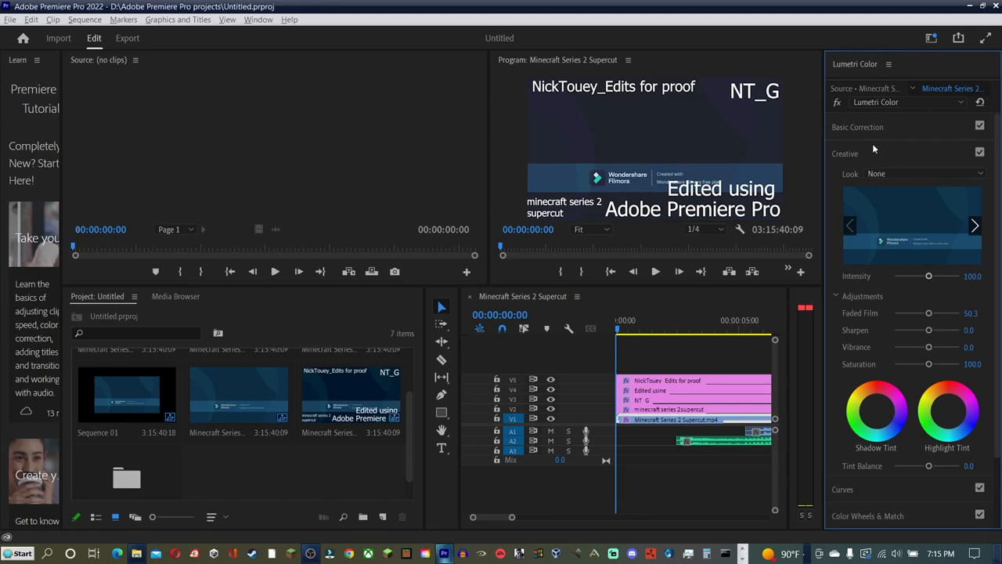
left_click(863, 154)
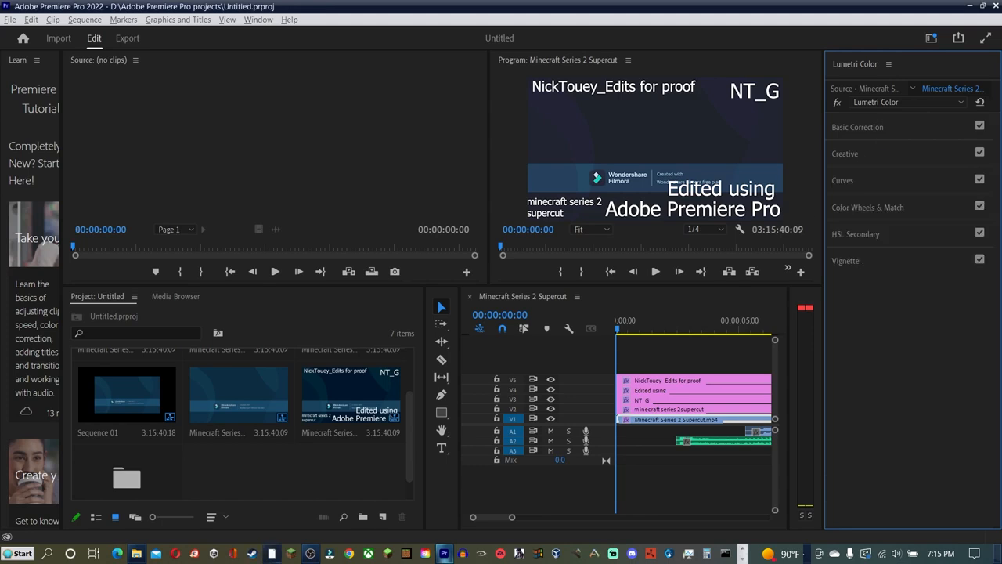
Step: Switch to OBS and stop the screen recording
left_click(309, 553)
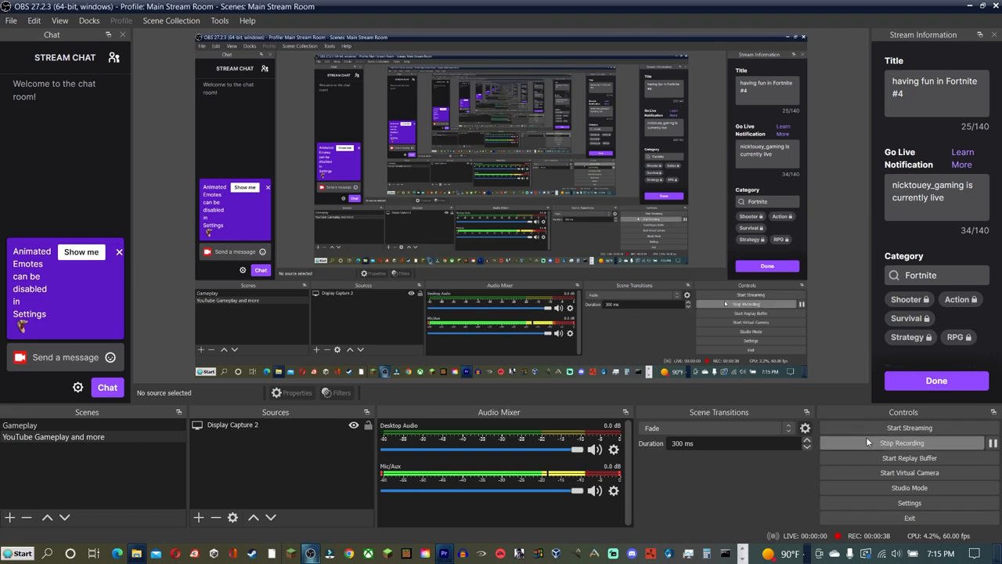
left_click(866, 437)
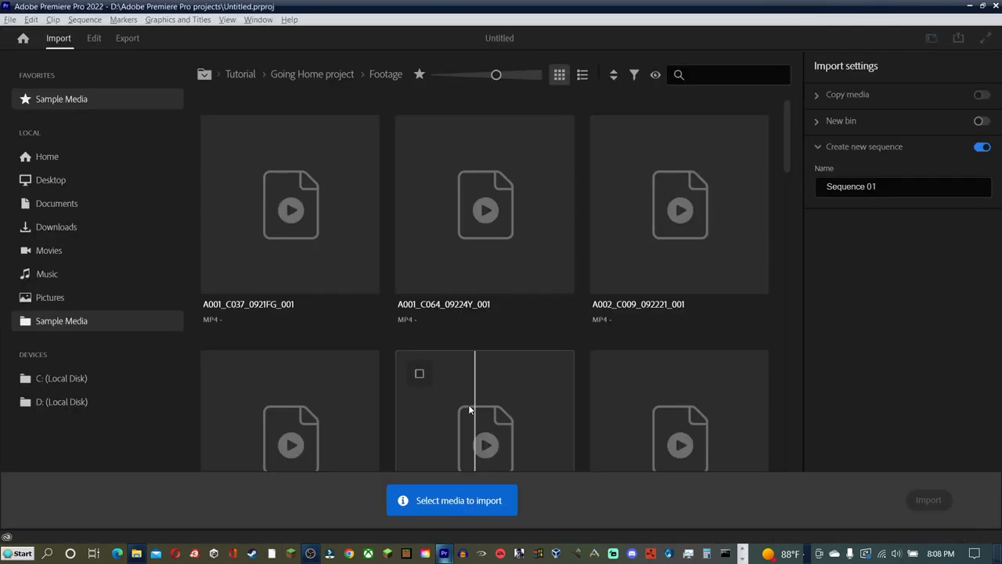